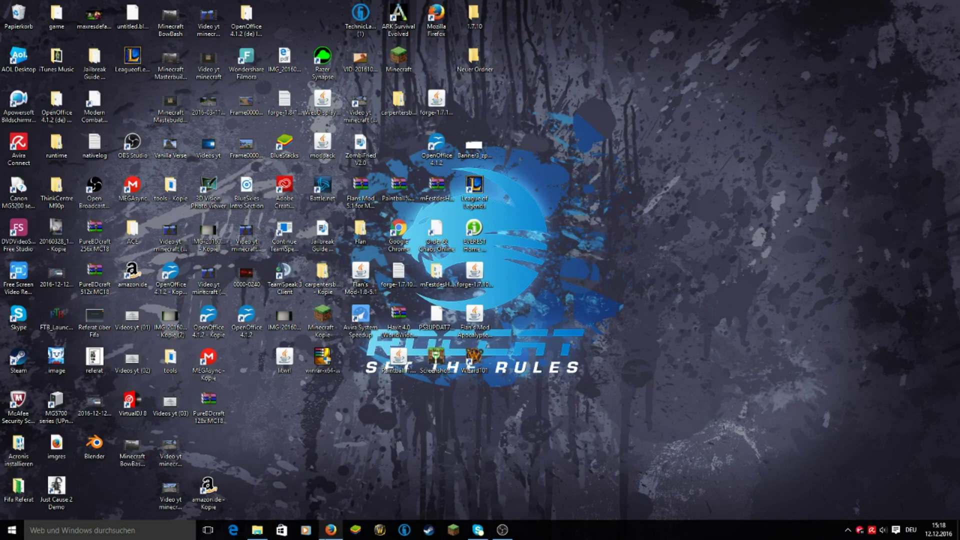
Step: Switch to Firefox, enlarge its window, and close the two extra BDcraft tabs so only the PureBDcraft for Minecraft page stays open
click(329, 530)
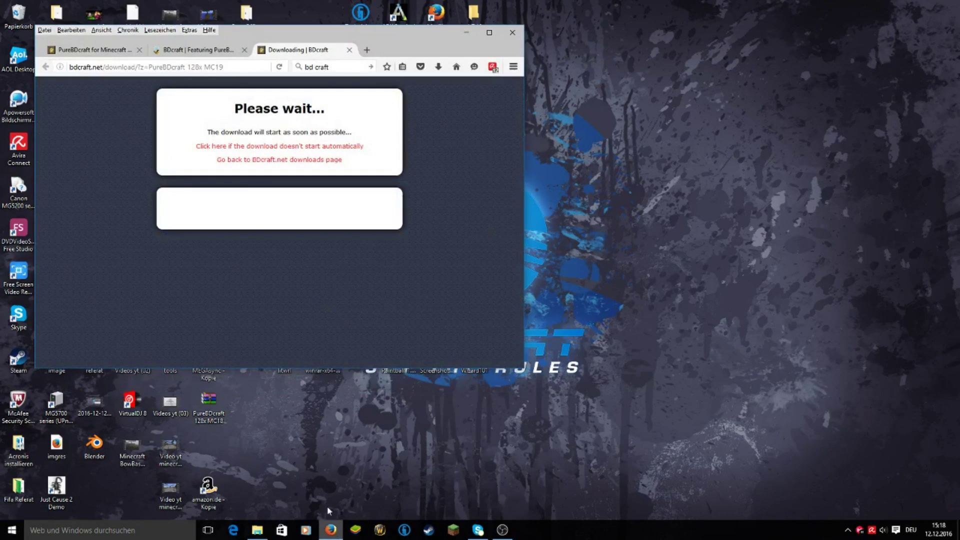
click(489, 32)
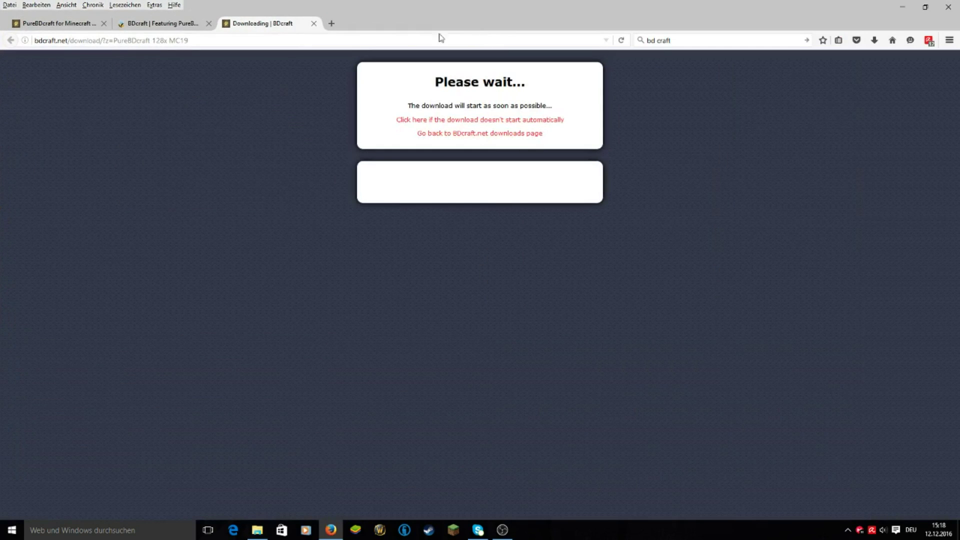
click(208, 24)
click(209, 24)
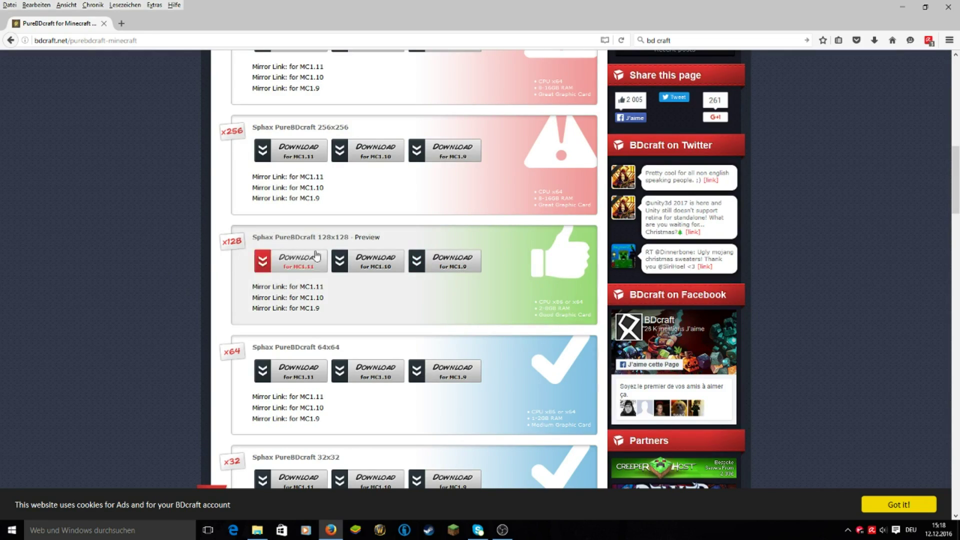
Step: Examine the PureBDcraft downloads offered on the page: the latest versions by resolution, the add-ons and the older Minecraft versions
scroll(376, 206, up, 4)
scroll(376, 206, up, 7)
scroll(382, 202, down, 18)
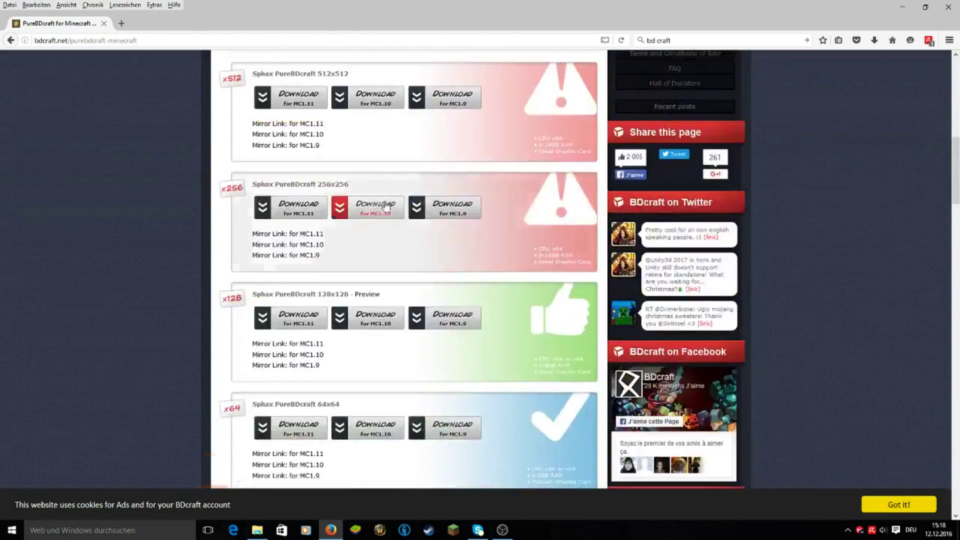
scroll(373, 223, down, 20)
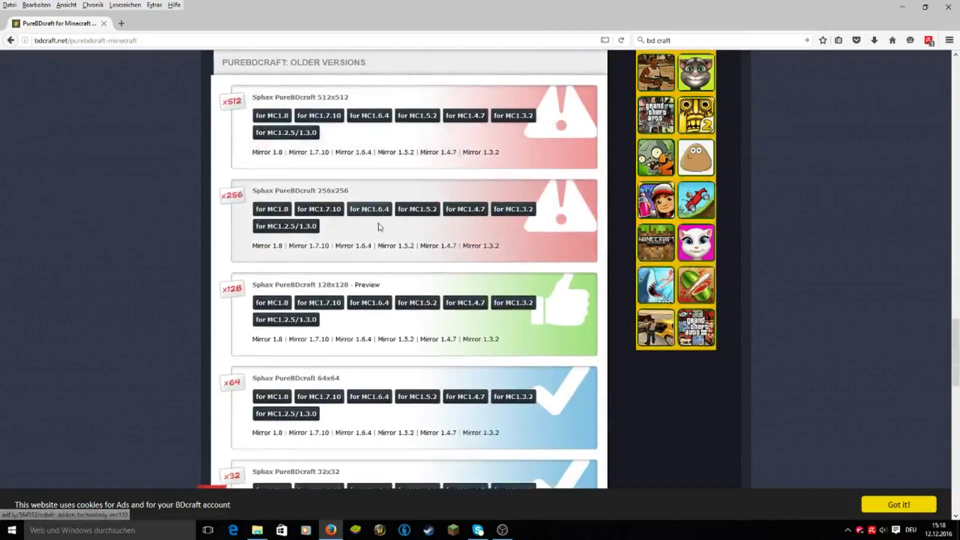
scroll(392, 218, down, 5)
scroll(400, 222, up, 20)
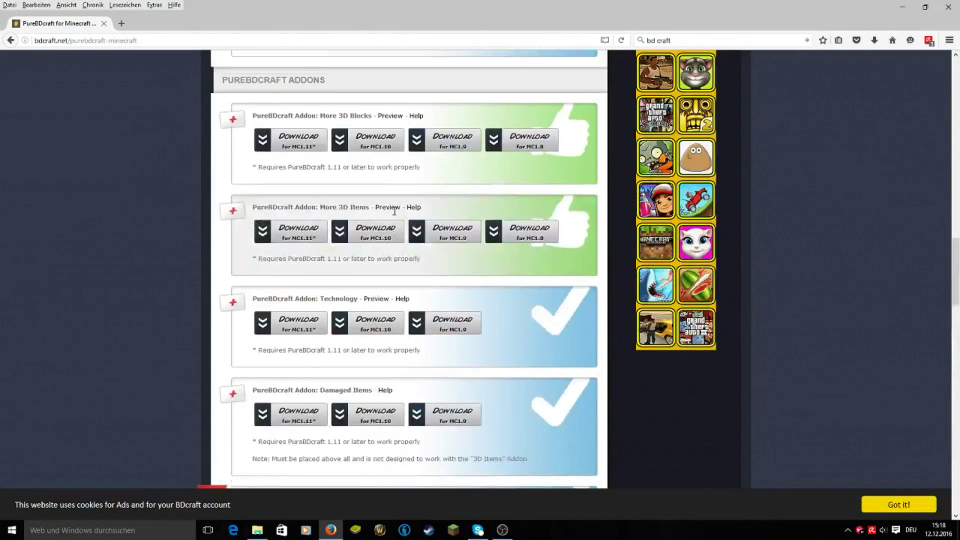
scroll(412, 220, up, 5)
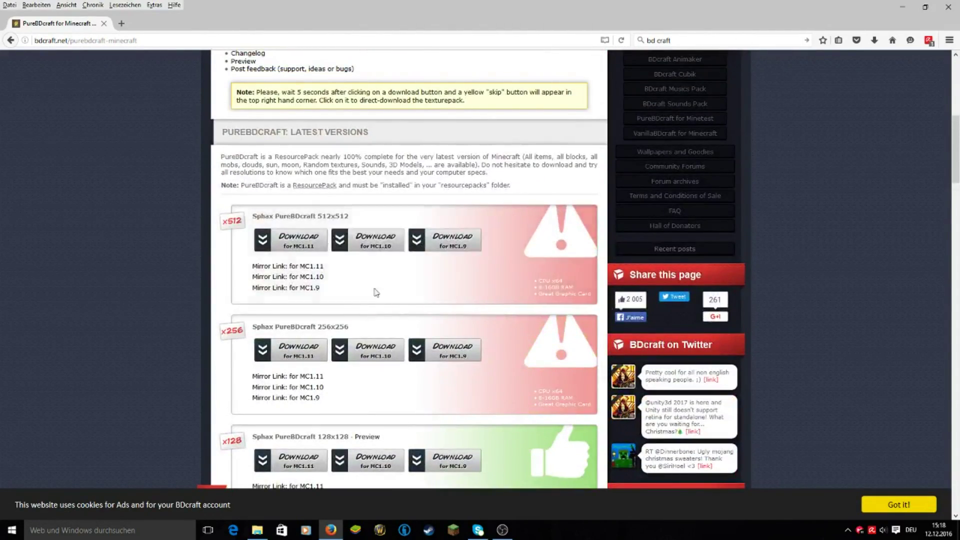
scroll(426, 313, down, 3)
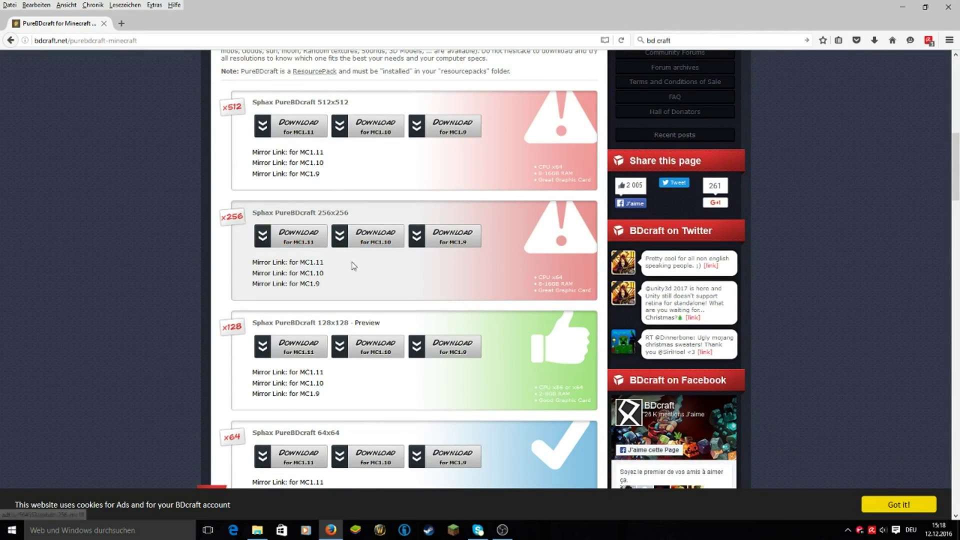
scroll(376, 224, down, 10)
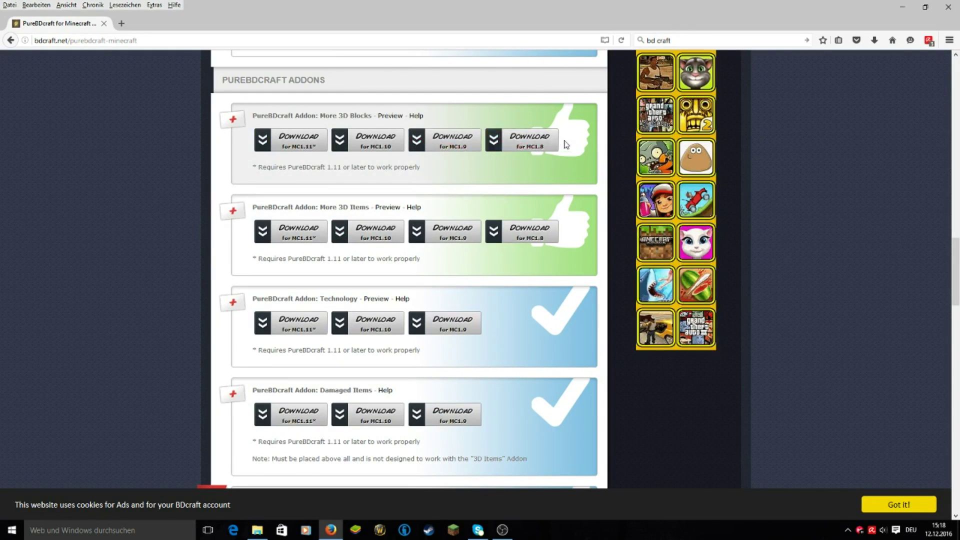
scroll(421, 158, down, 12)
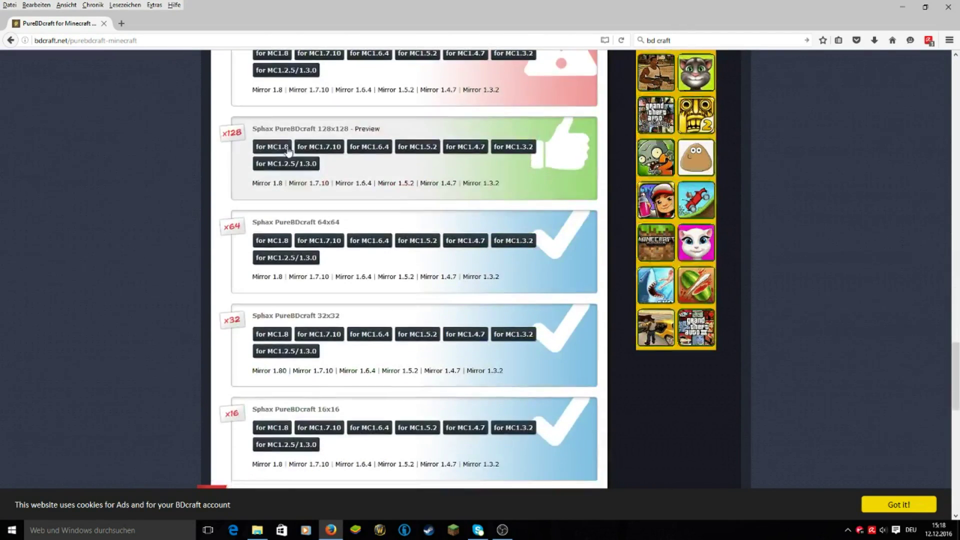
scroll(280, 110, up, 1)
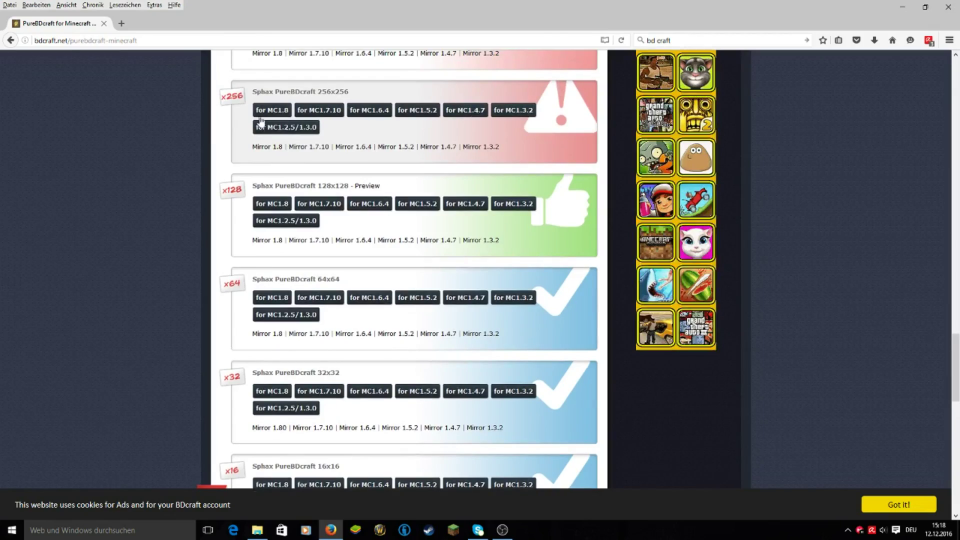
scroll(433, 248, up, 10)
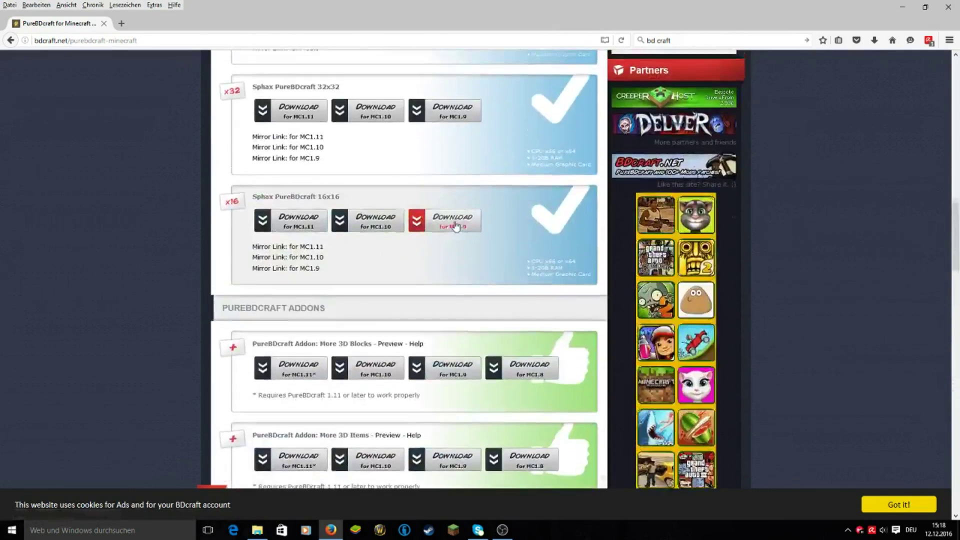
scroll(453, 225, up, 3)
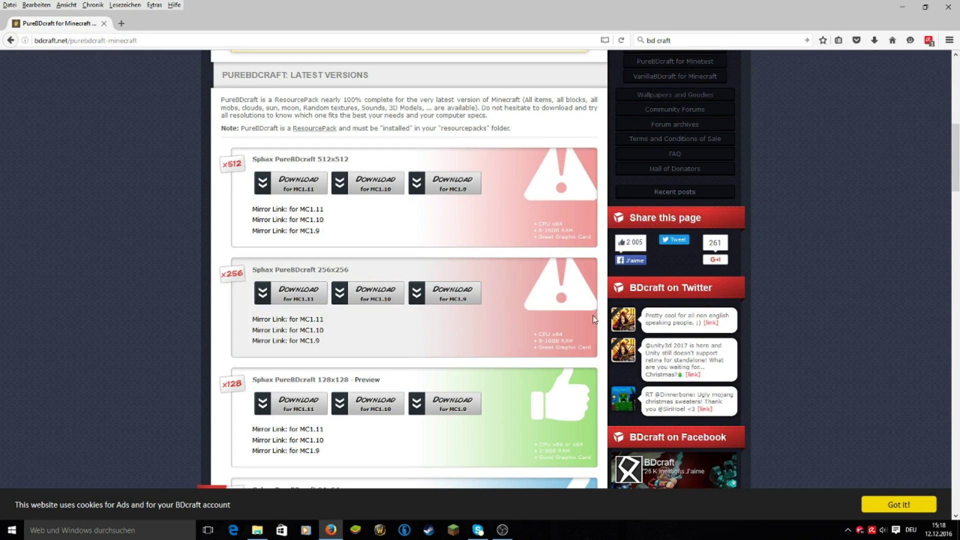
scroll(564, 349, down, 4)
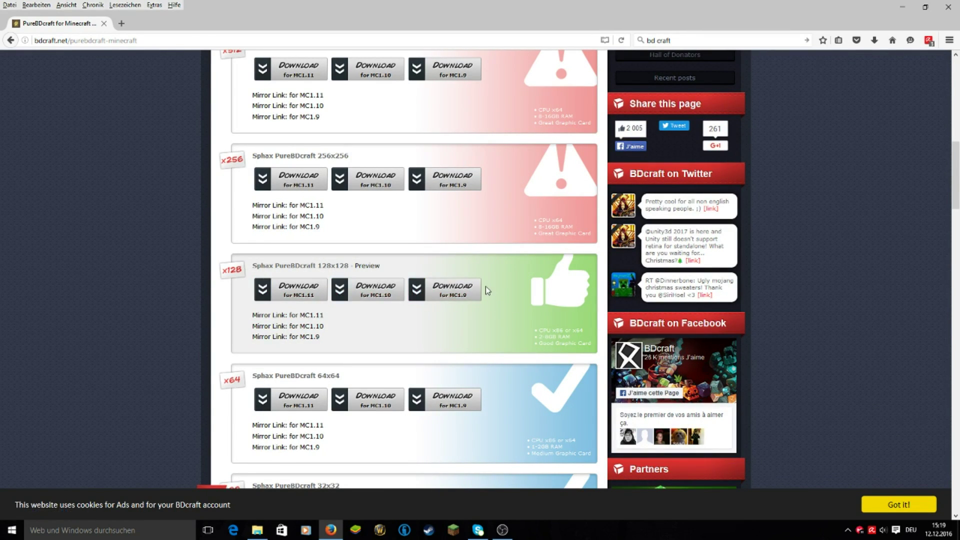
Step: Download the Sphax PureBDcraft 128x128 pack for MC1.9, save the zip file, and check it in the download list
scroll(485, 285, up, 2)
scroll(488, 293, down, 2)
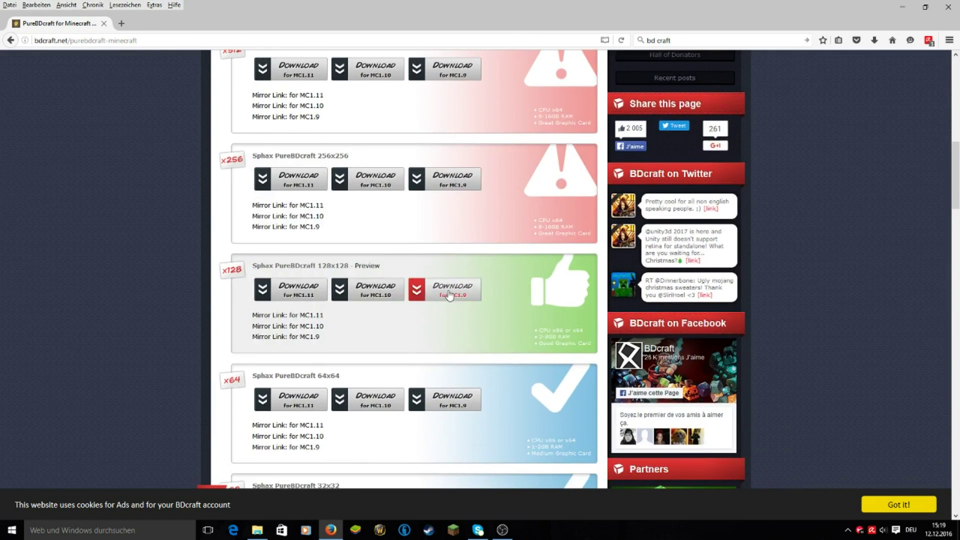
click(447, 293)
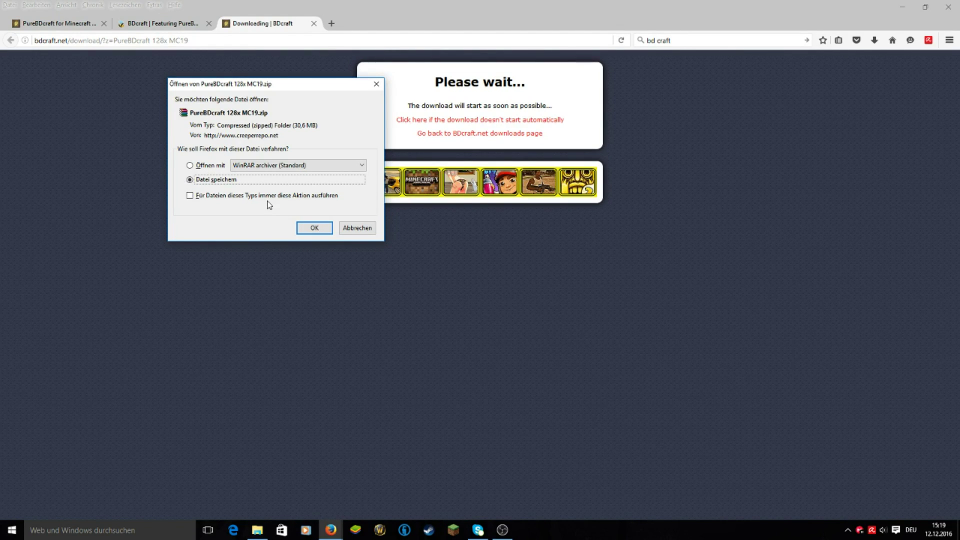
click(308, 231)
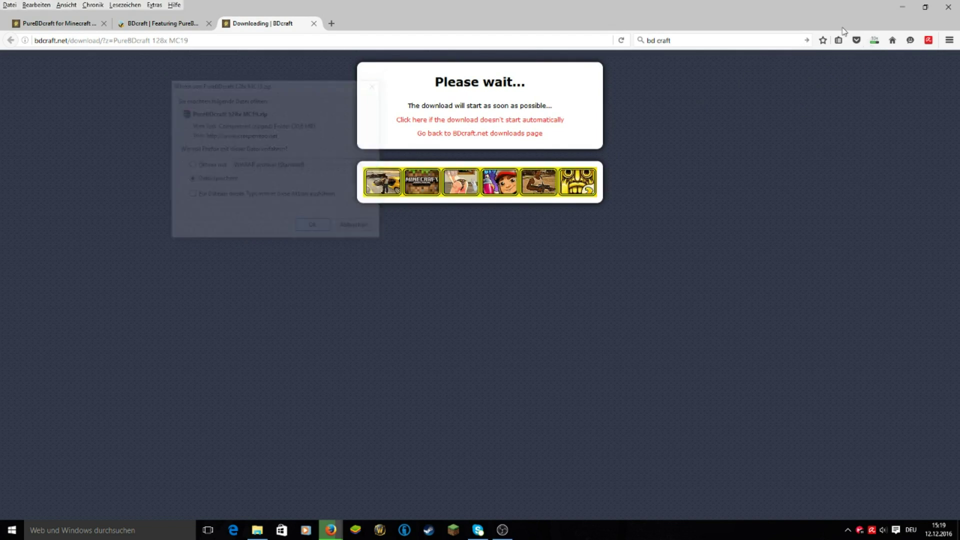
click(874, 42)
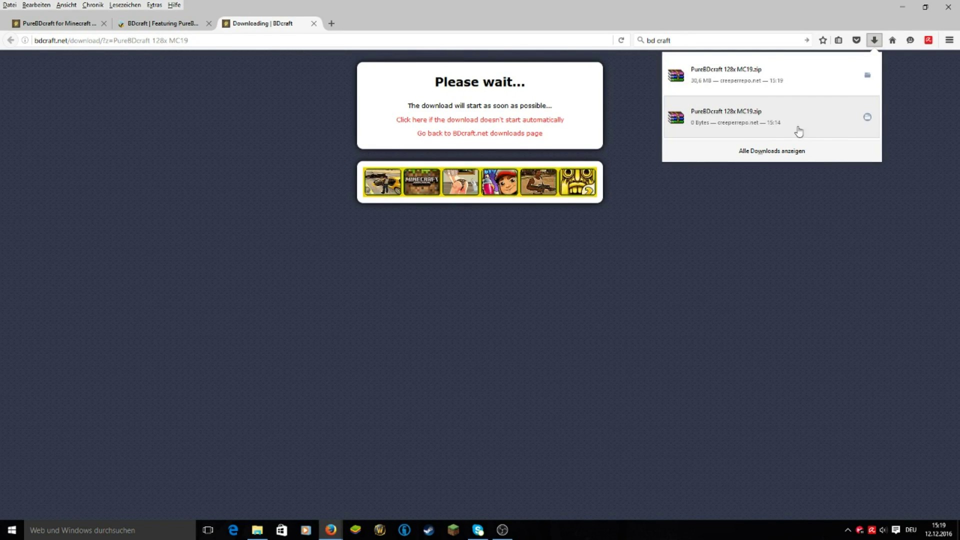
click(822, 172)
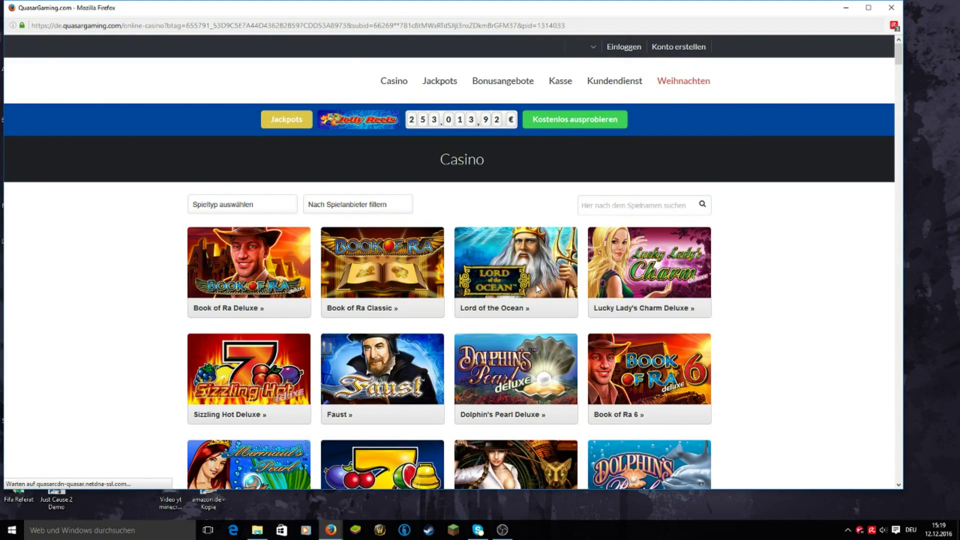
Step: Move the PureBDcraft 128x MC19 archive from the Downloads folder in File Explorer to an empty area of the desktop
key(super+d)
click(257, 530)
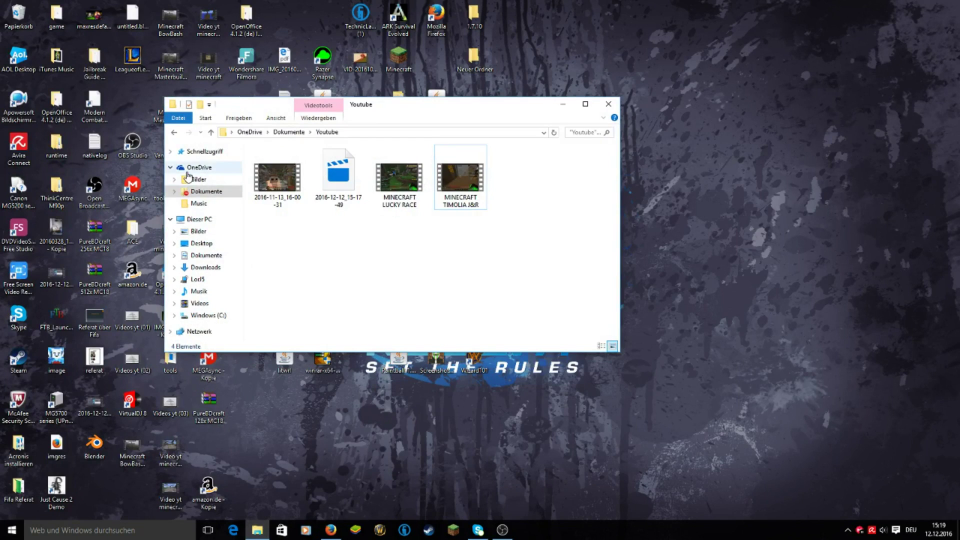
click(188, 171)
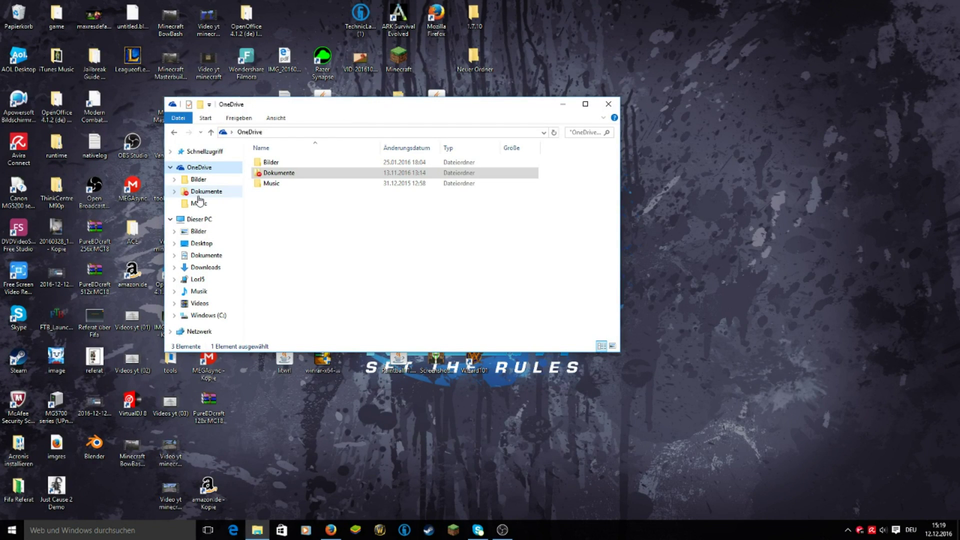
click(204, 267)
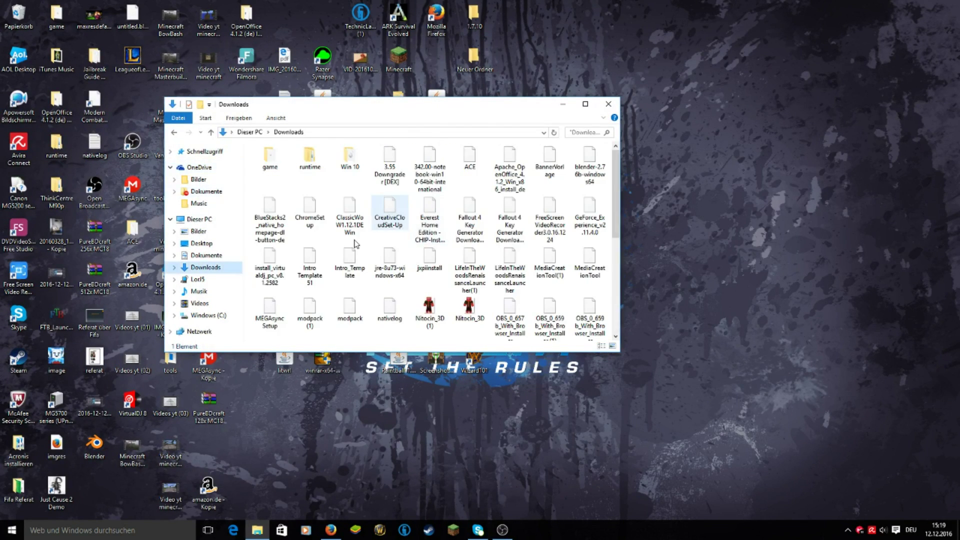
scroll(354, 243, down, 5)
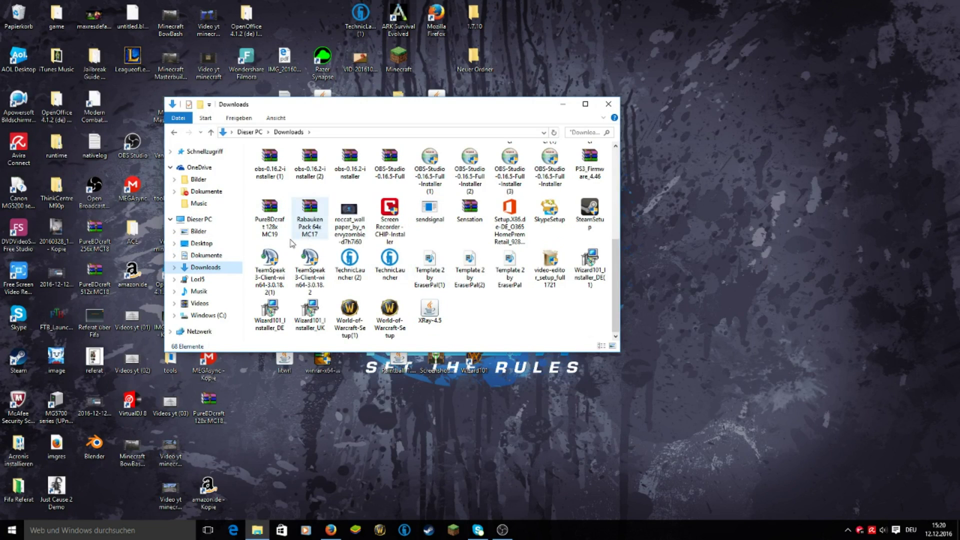
drag(270, 213, 933, 266)
click(562, 104)
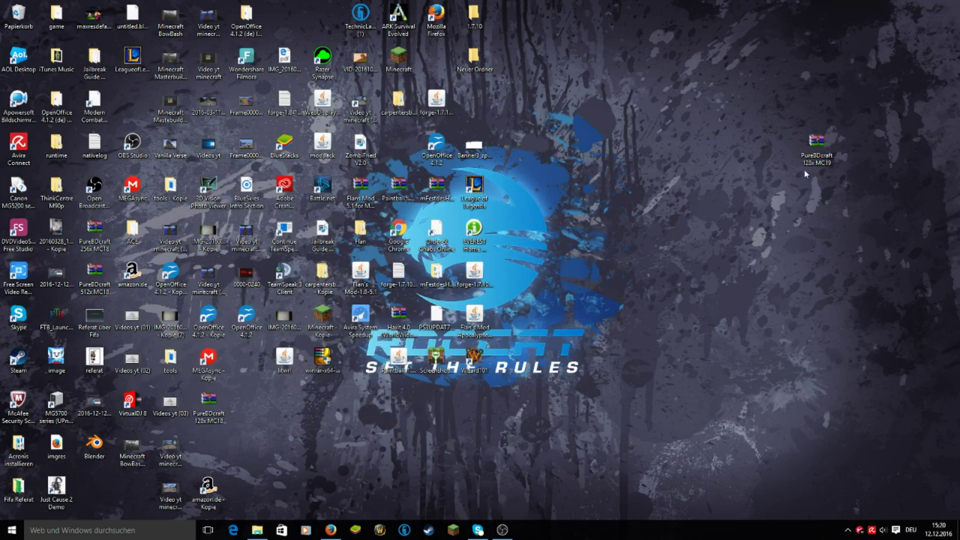
drag(787, 217, 799, 249)
Step: Run %appdata% to open the Roaming folder
key(super+r)
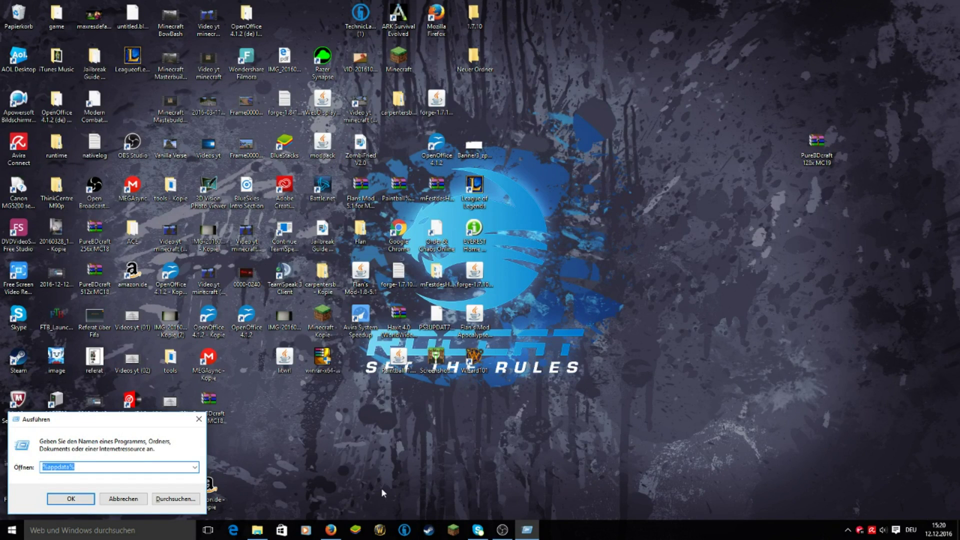
key(BackSpace)
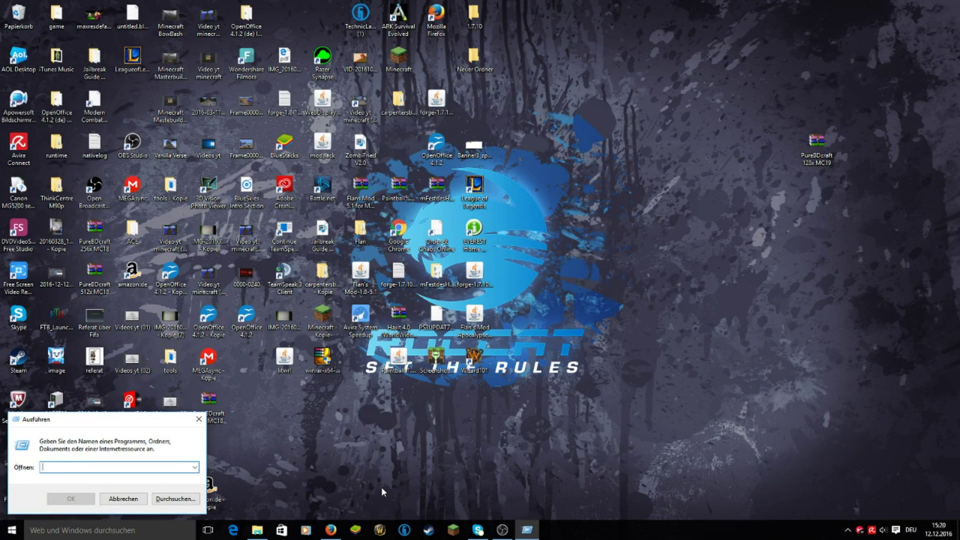
text(%)
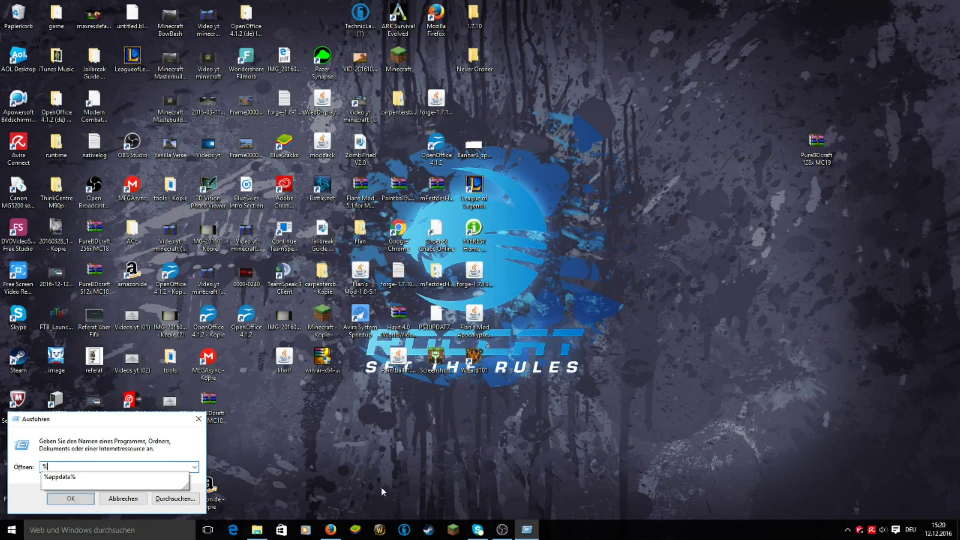
text(appd)
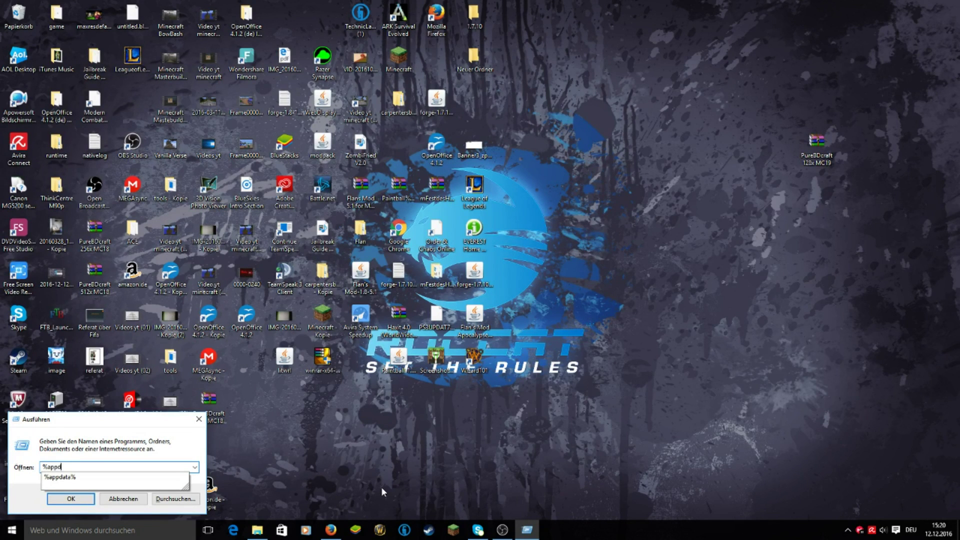
text(a)
text(ta%)
key(BackSpace)
text(%)
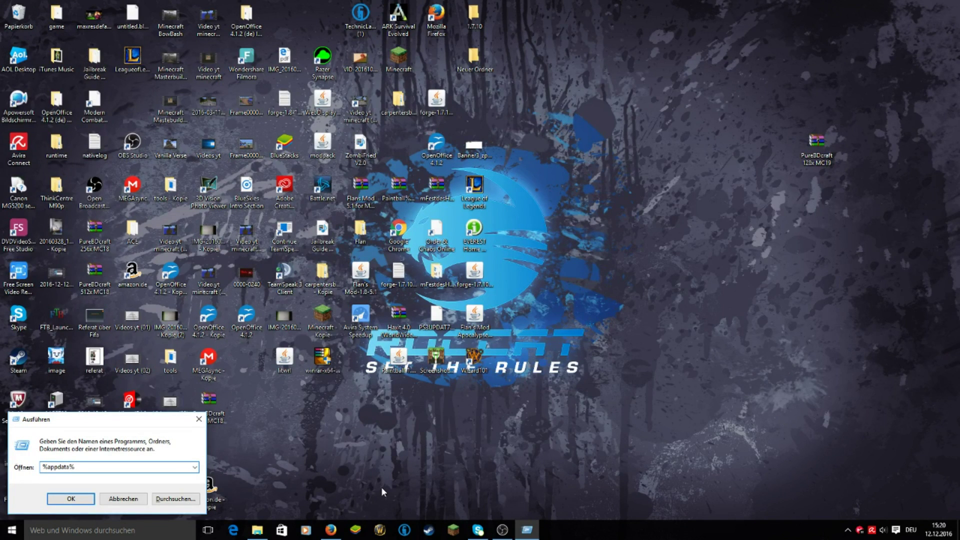
key(Return)
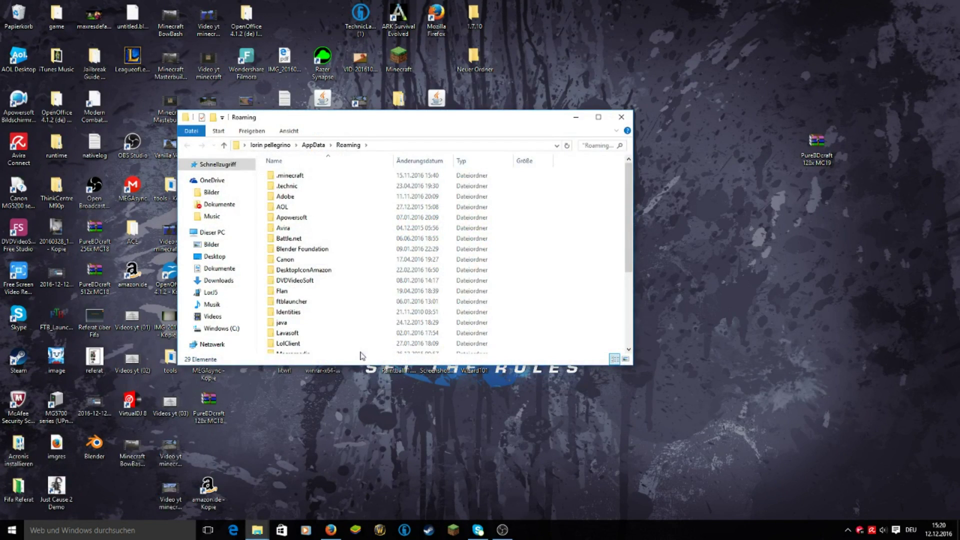
Step: Open the resourcepacks folder inside the .minecraft folder
double_click(296, 176)
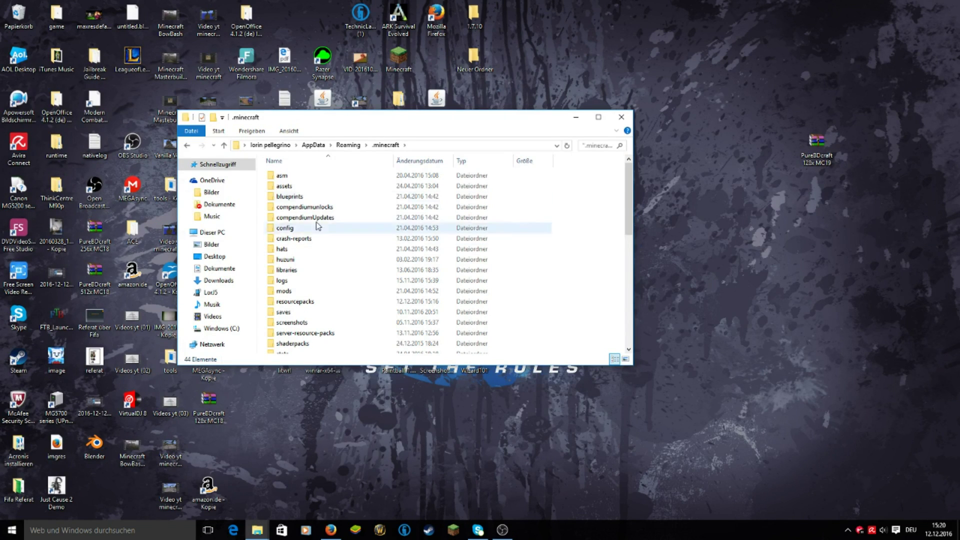
scroll(315, 193, down, 3)
click(598, 117)
scroll(253, 220, up, 1)
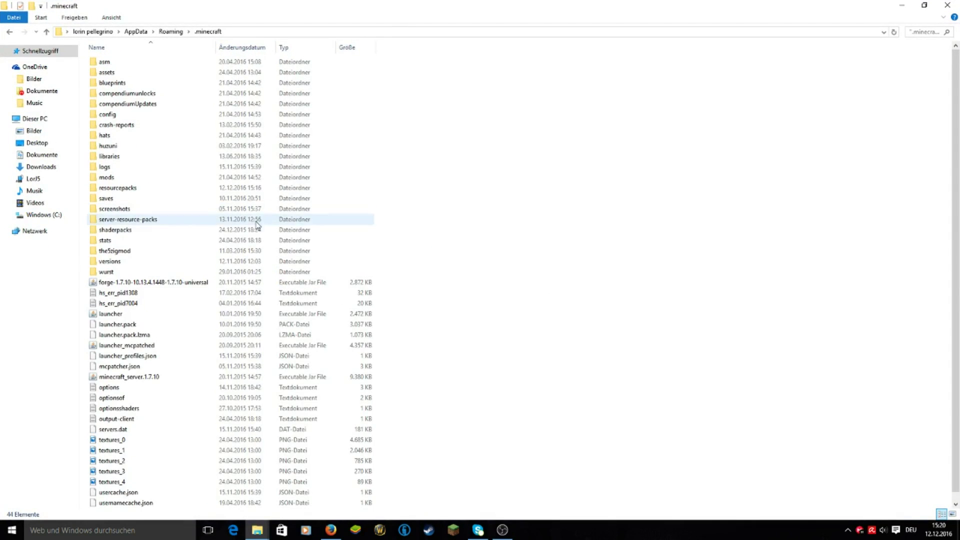
double_click(115, 192)
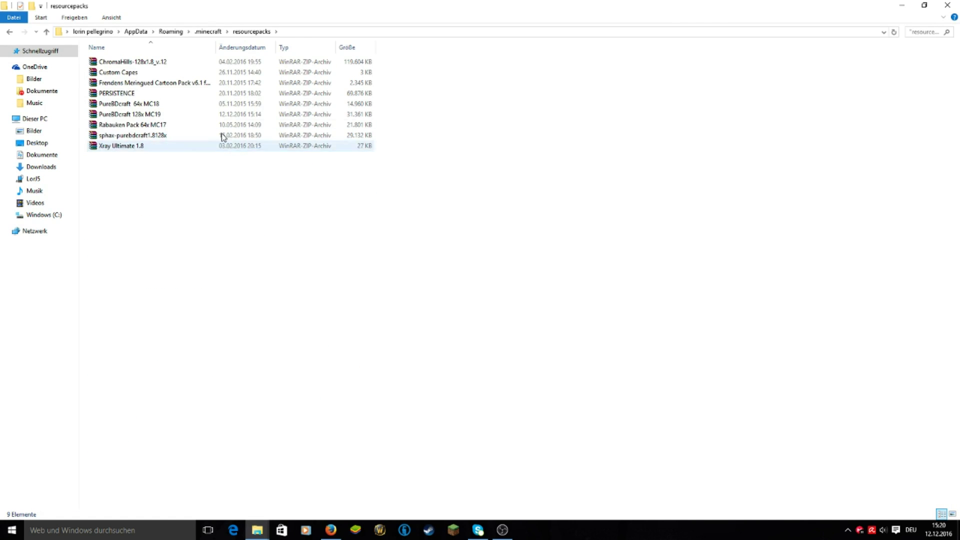
Step: Shrink the resourcepacks window so the desktop archive is visible beside it
click(924, 5)
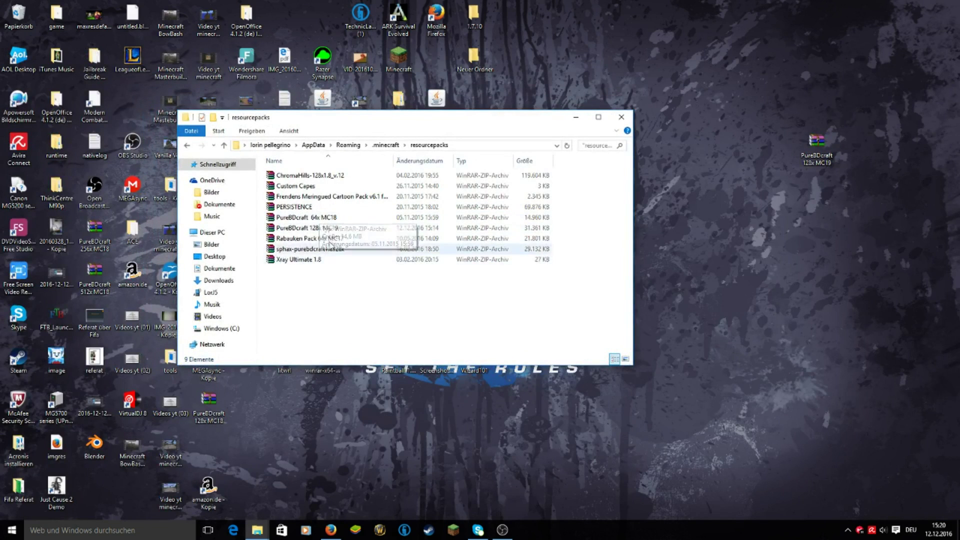
drag(343, 229, 789, 58)
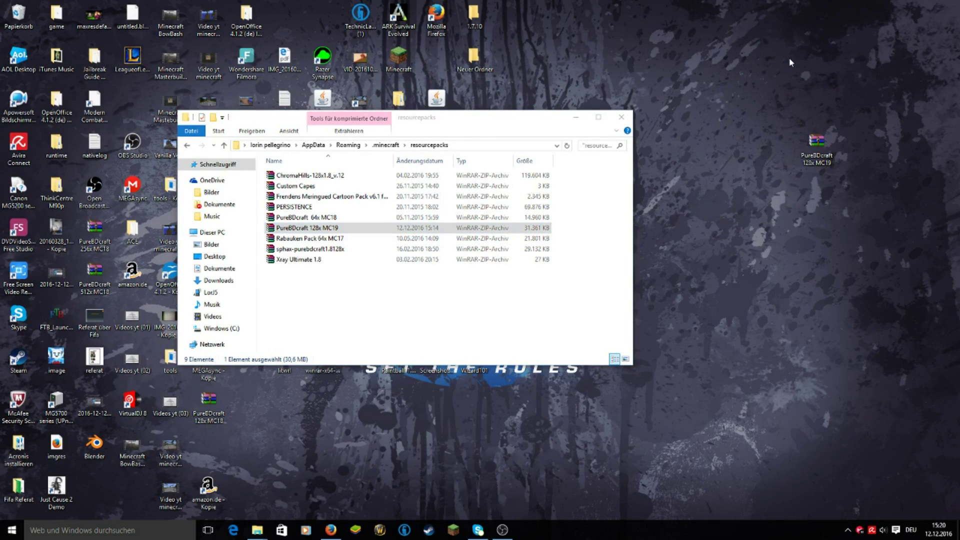
click(445, 195)
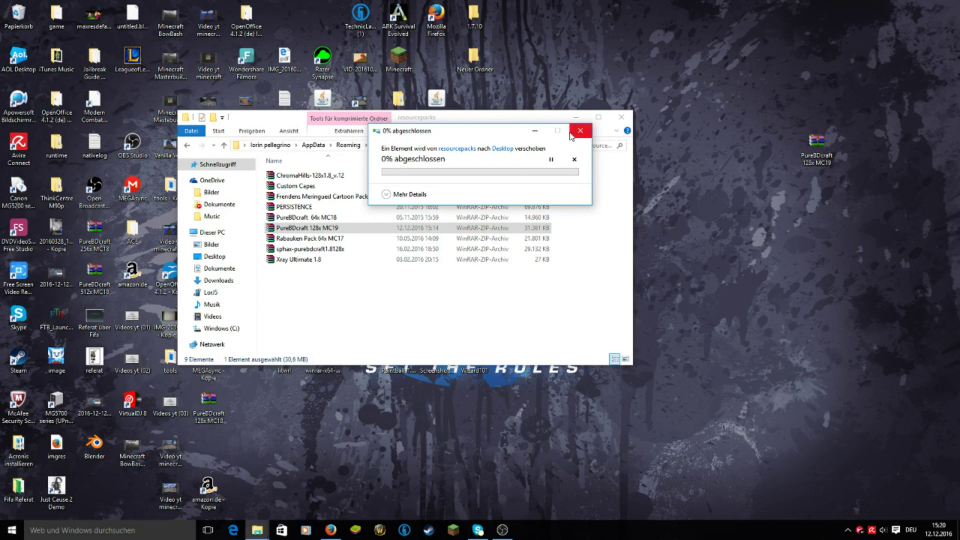
click(580, 132)
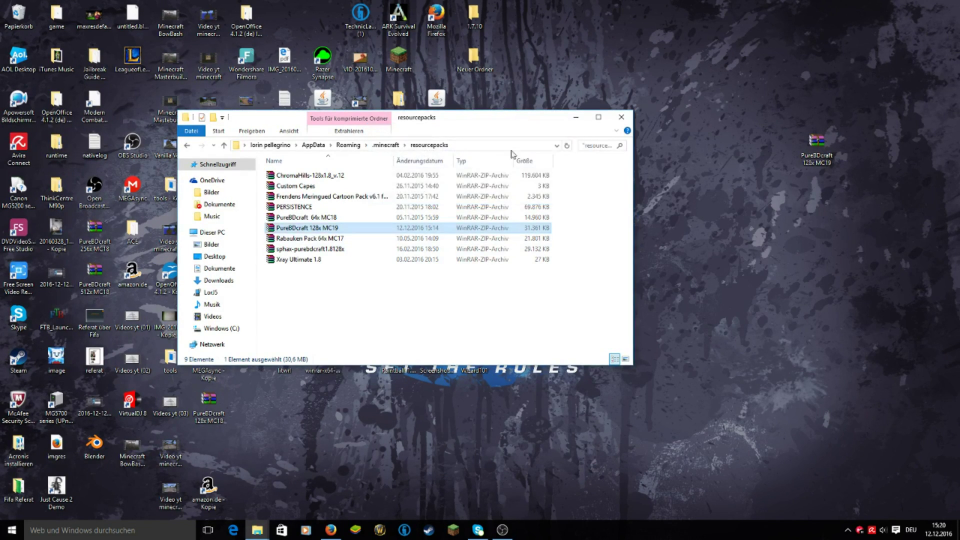
Step: Delete the PureBDcraft 128x MC19 archive from the resourcepacks folder
right_click(303, 226)
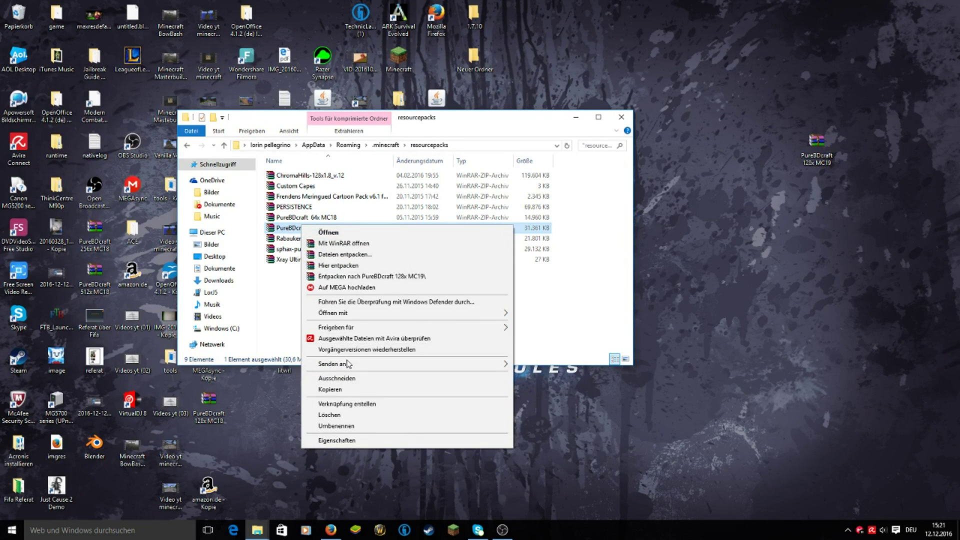
click(353, 415)
click(519, 308)
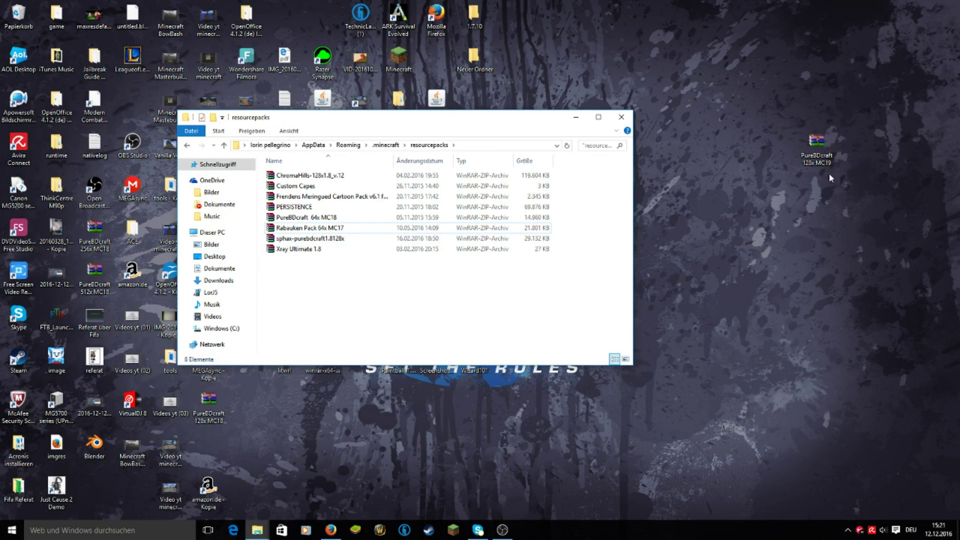
Step: Try to move the PureBDcraft 128x MC19 archive from the desktop into the resourcepacks folder
drag(818, 159, 293, 276)
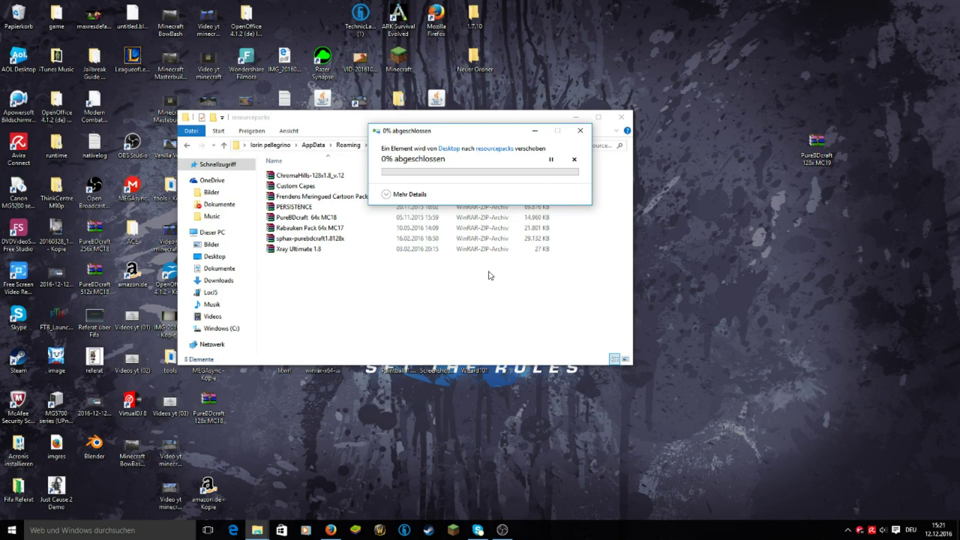
click(579, 130)
click(534, 133)
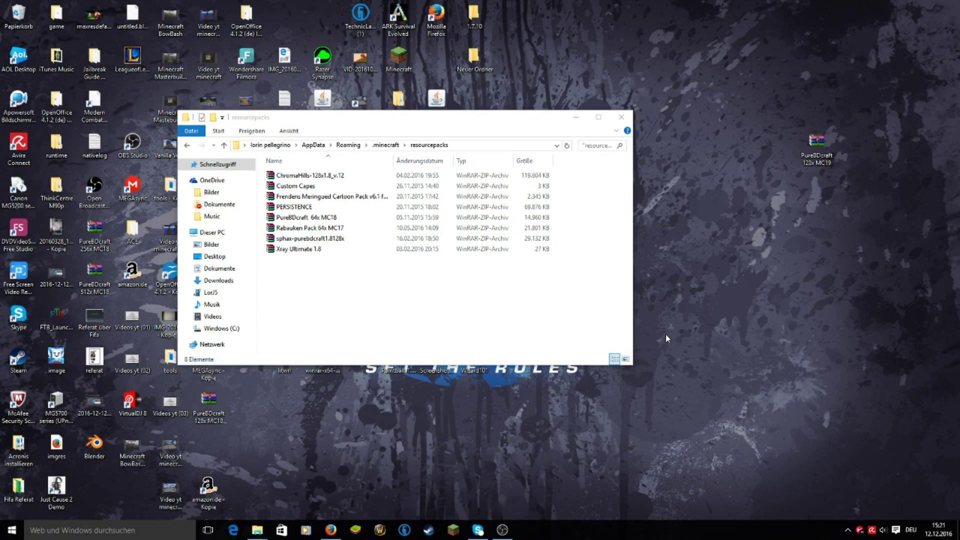
drag(429, 530, 376, 463)
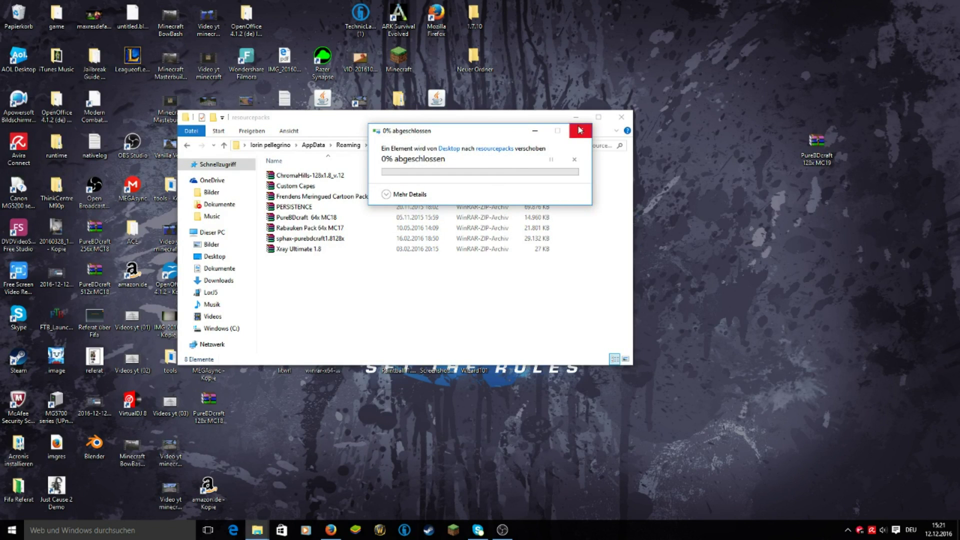
click(580, 129)
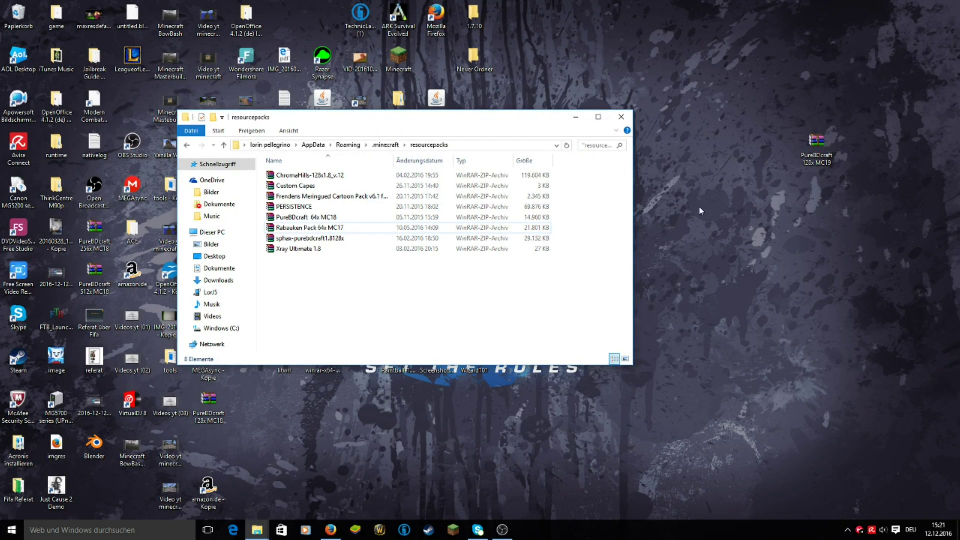
drag(816, 142, 395, 281)
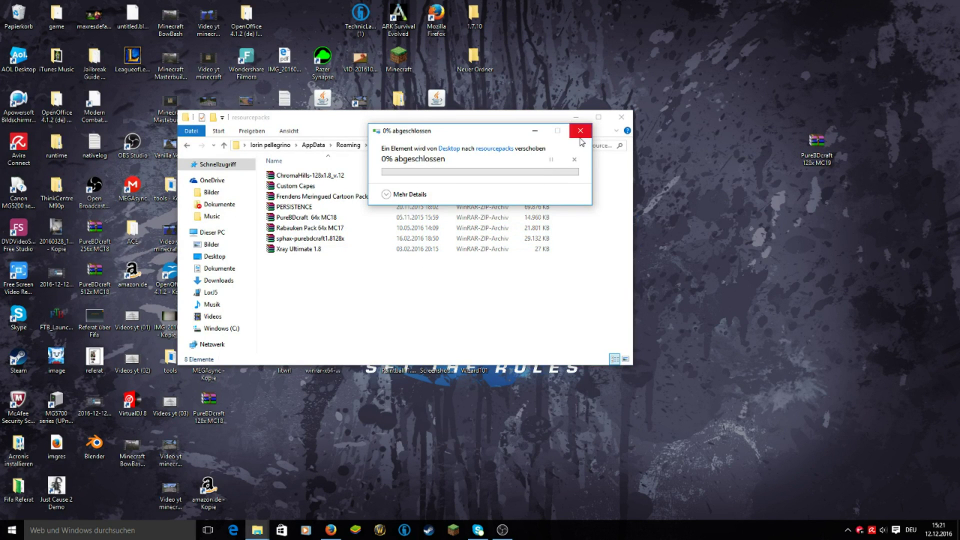
click(580, 131)
Step: Reposition the PureBDcraft 128x MC19 archive on the desktop, nearer the other icons, and minimize the resourcepacks window
drag(801, 58, 827, 242)
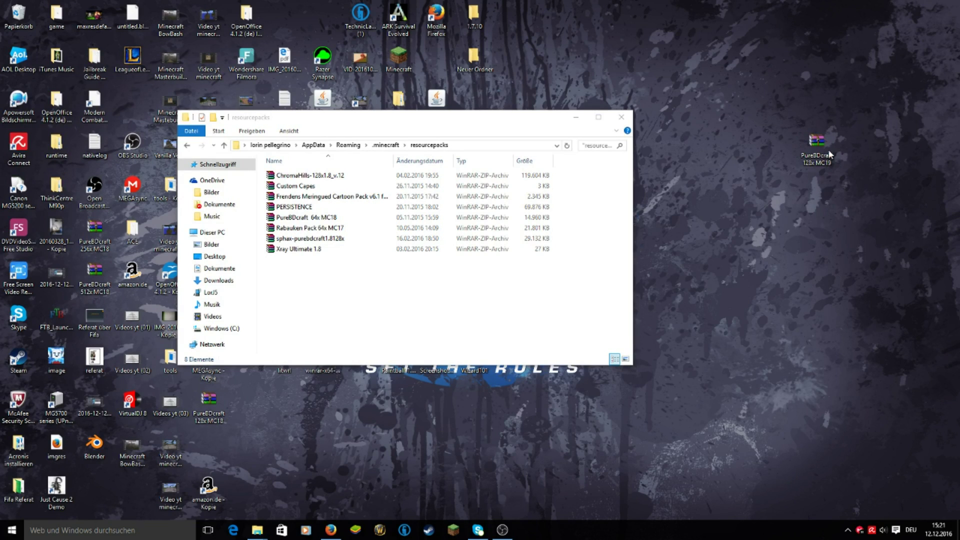
drag(828, 149, 746, 101)
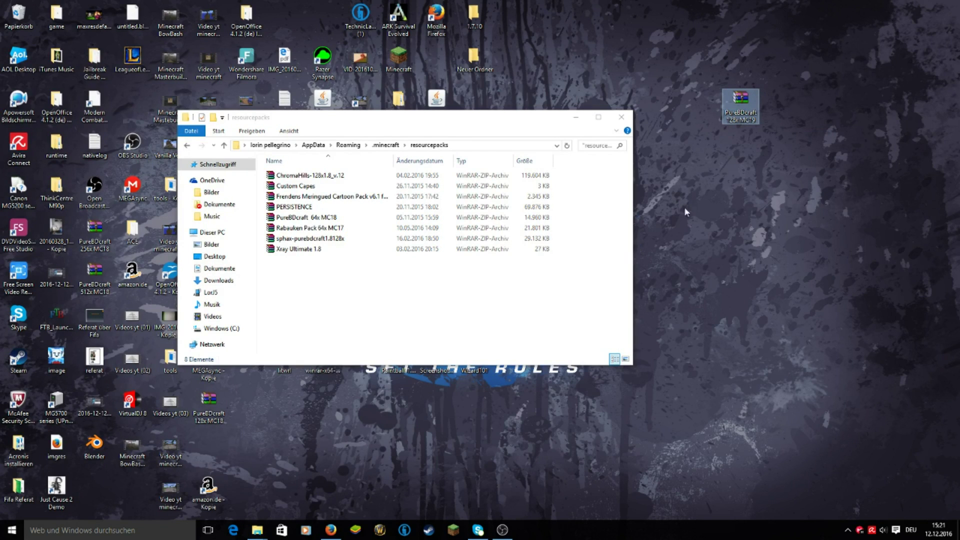
click(746, 280)
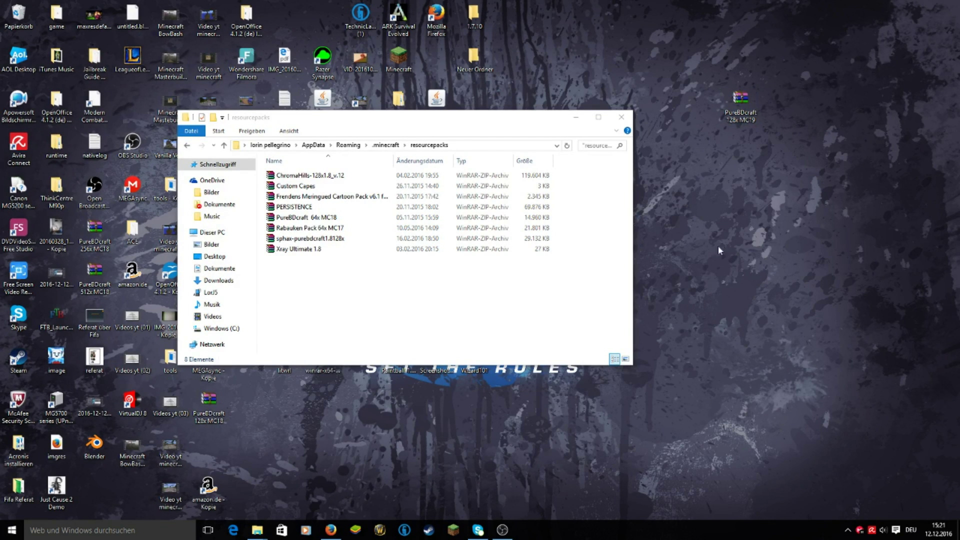
click(575, 117)
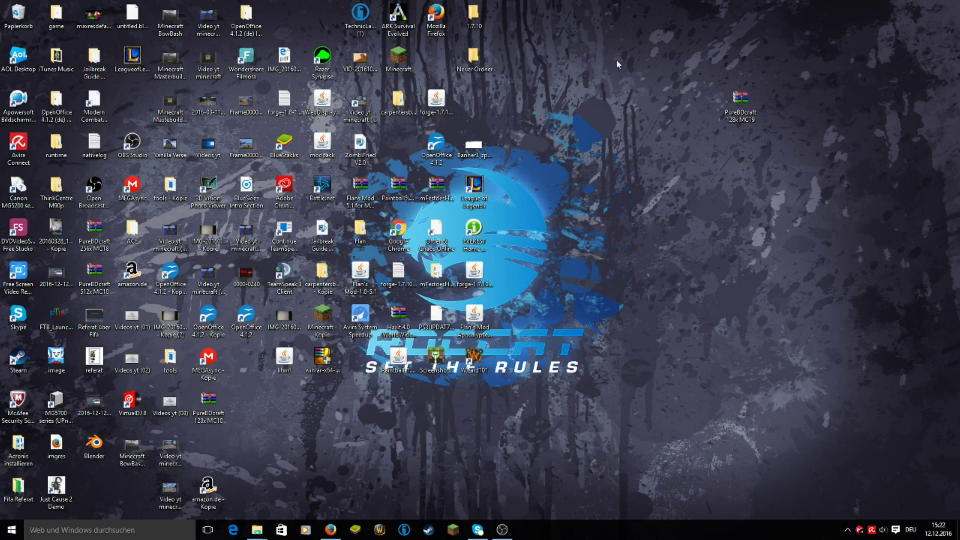
drag(605, 47, 303, 375)
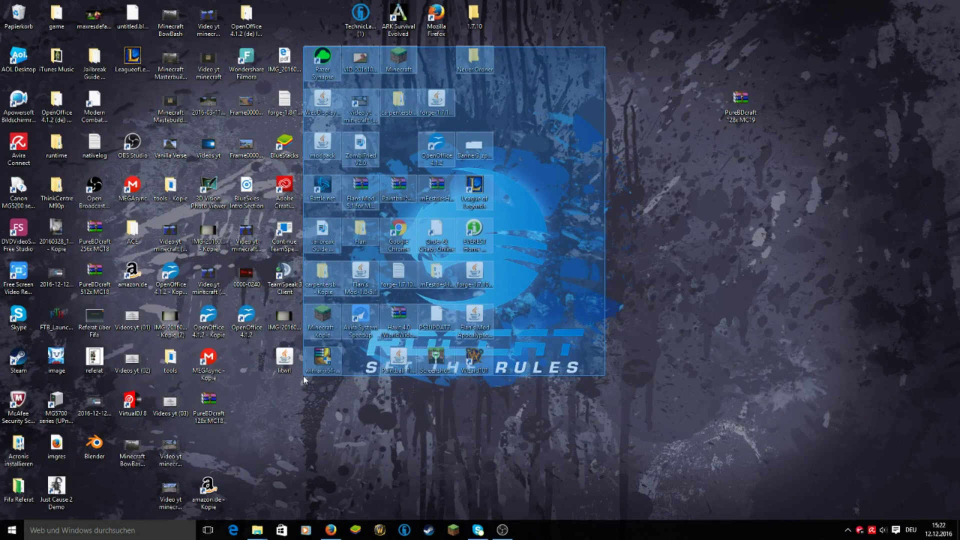